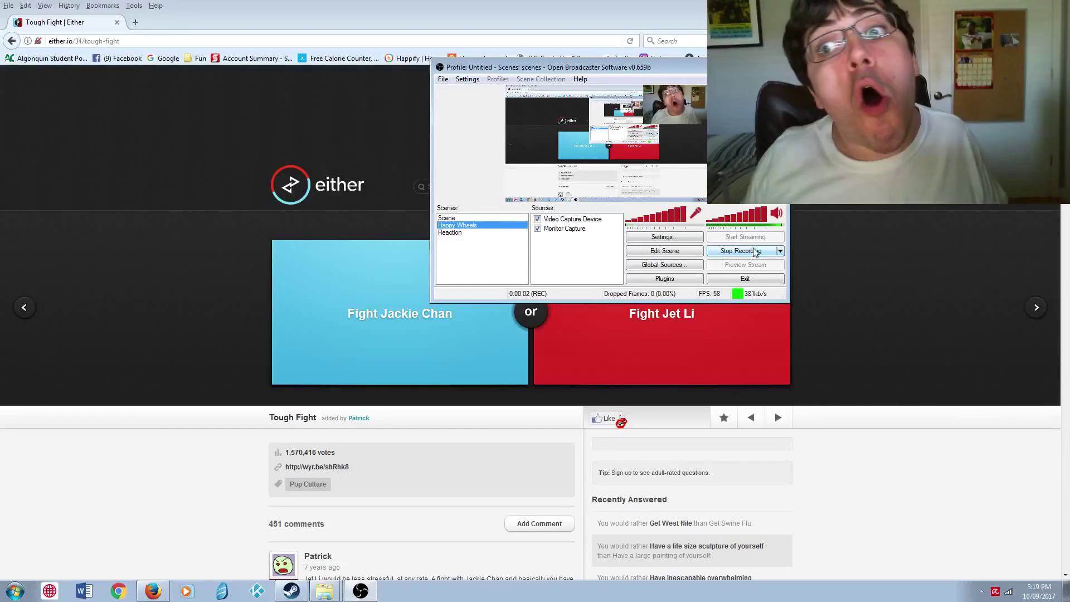
Bring the browser showing the Tough Fight question (Jackie Chan vs Jet Li) in front of OBS.
{"action": "left_click", "coordinate": [744, 497]}
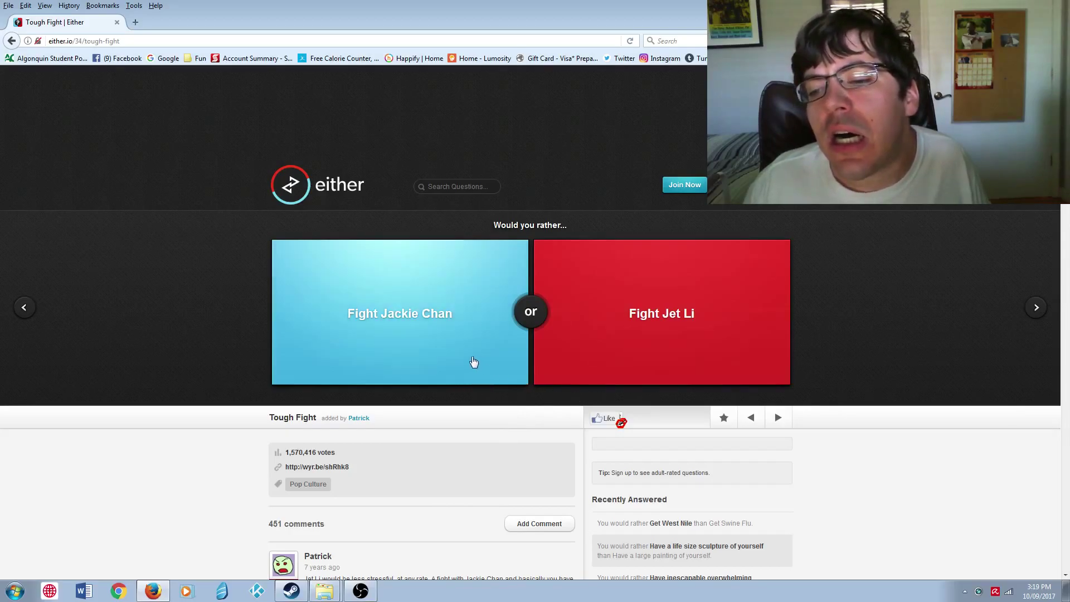
{"action": "left_click", "coordinate": [437, 357]}
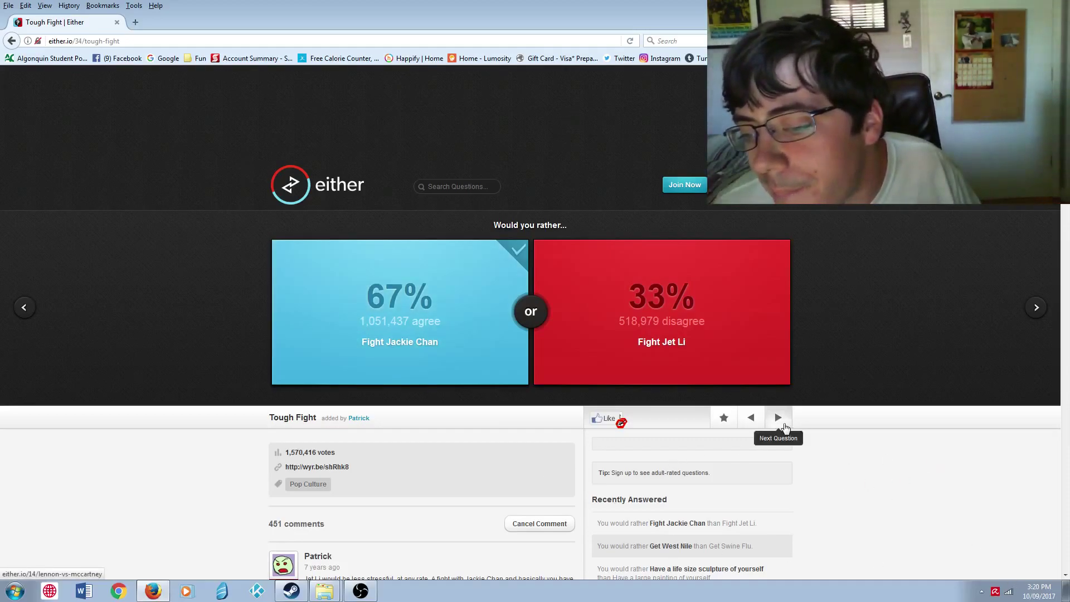
Advance to 'You talking to me?!' and vote Only speak in questions (28% vs 72%).
{"action": "left_click", "coordinate": [784, 426]}
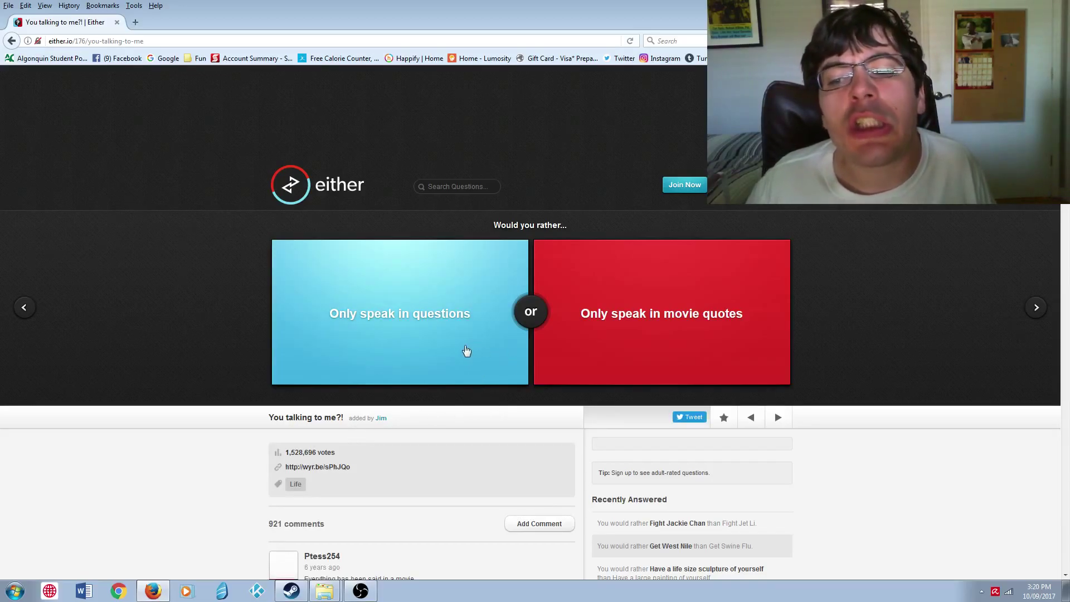
{"action": "left_click", "coordinate": [444, 331]}
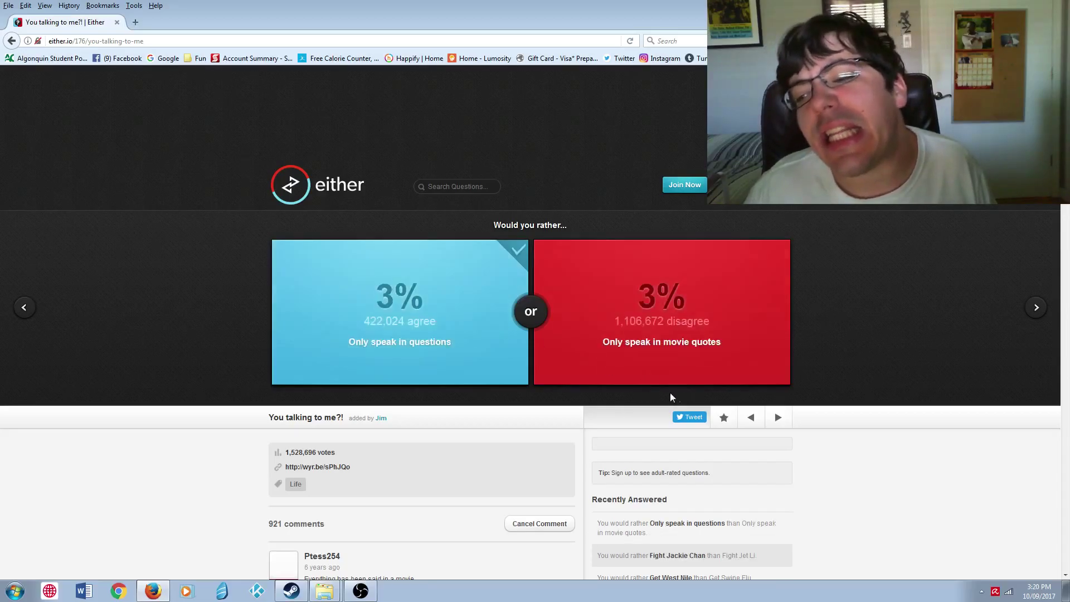
Advance to Society's Focus, vote for science (51% vs 49%), and dismiss a context menu.
{"action": "left_click", "coordinate": [780, 419]}
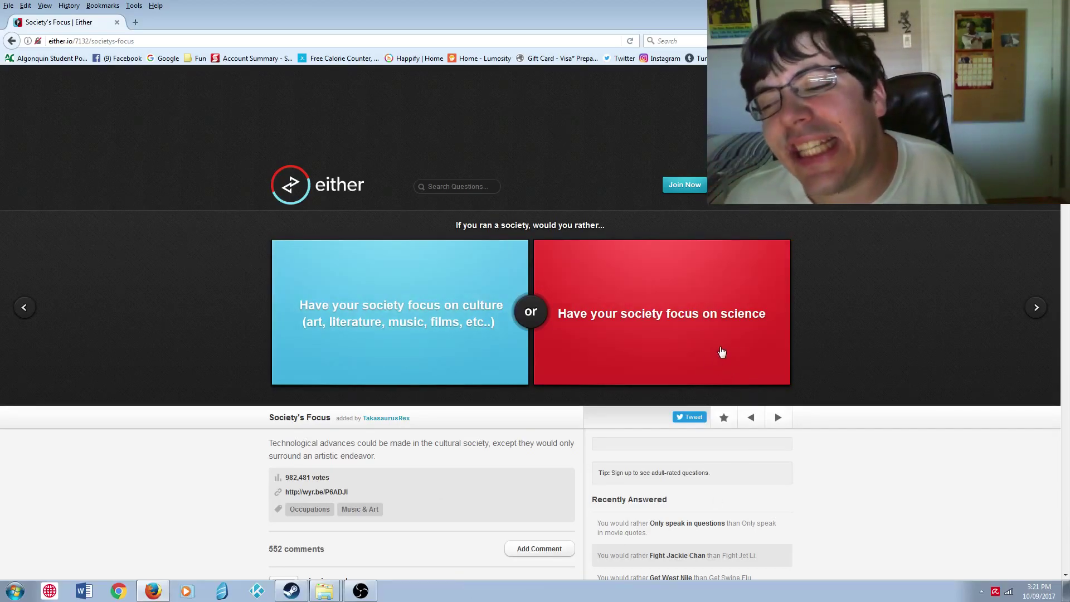
{"action": "left_click", "coordinate": [745, 352]}
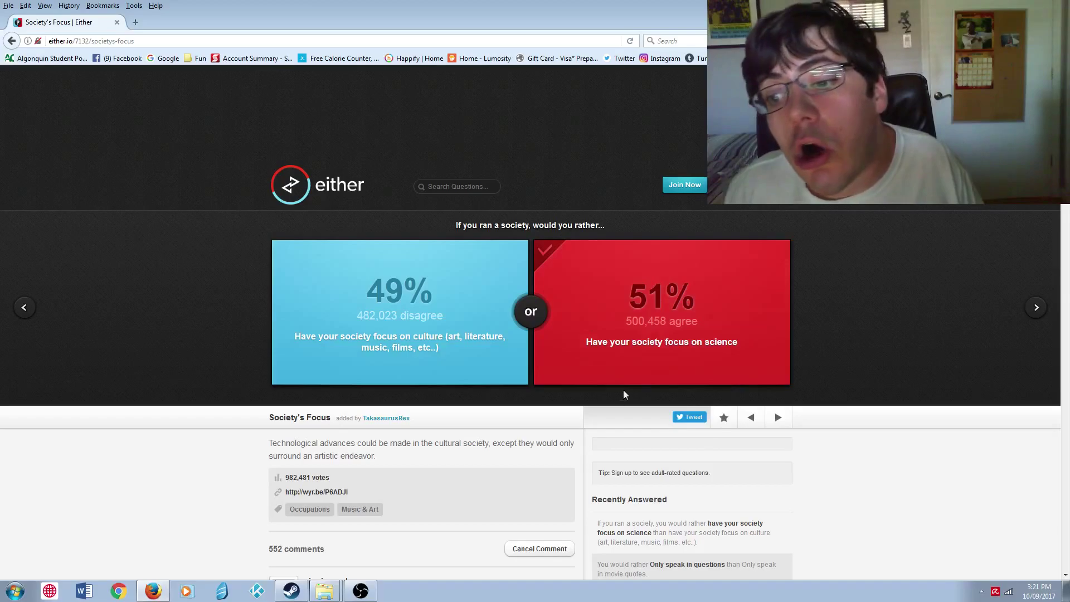
{"action": "right_click", "coordinate": [772, 437]}
{"action": "key", "text": "Escape"}
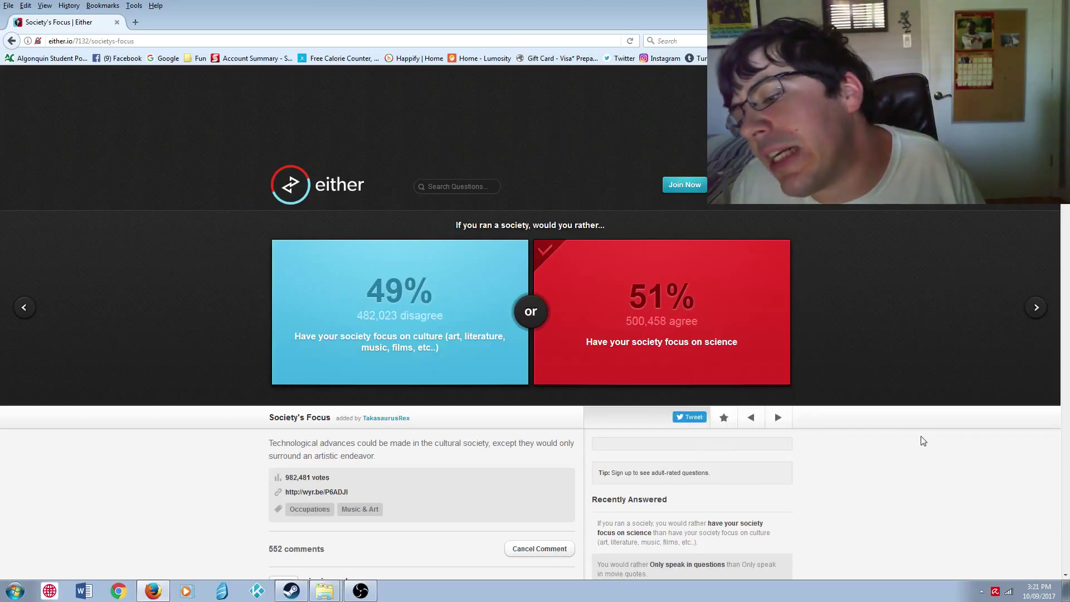
Advance to The Artist's Dilemma and vote Write a book, splitting 50% to 50%.
{"action": "left_click", "coordinate": [778, 418]}
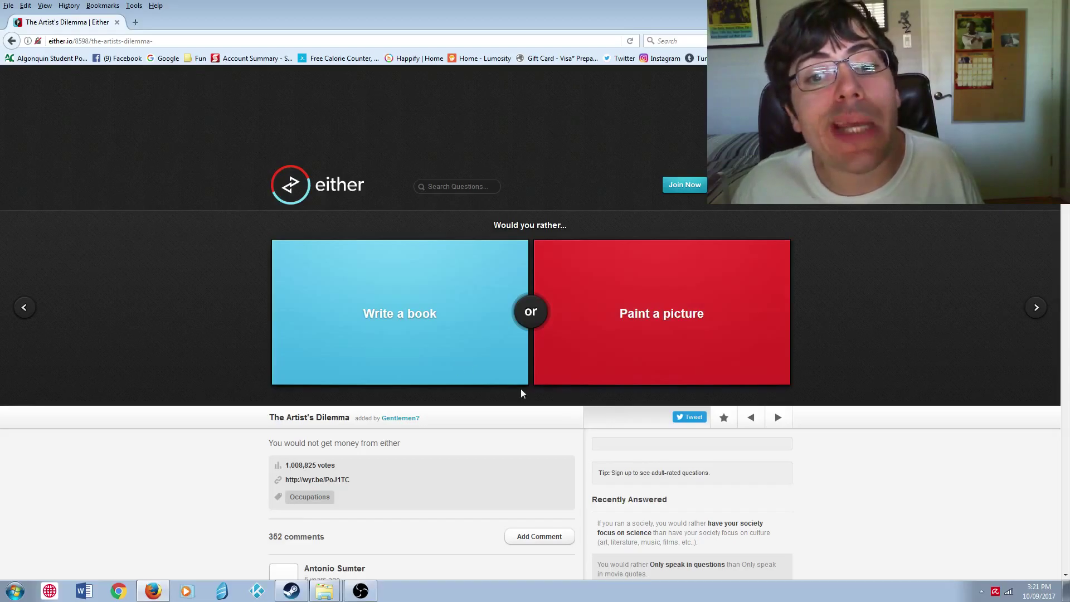
{"action": "left_click", "coordinate": [475, 358]}
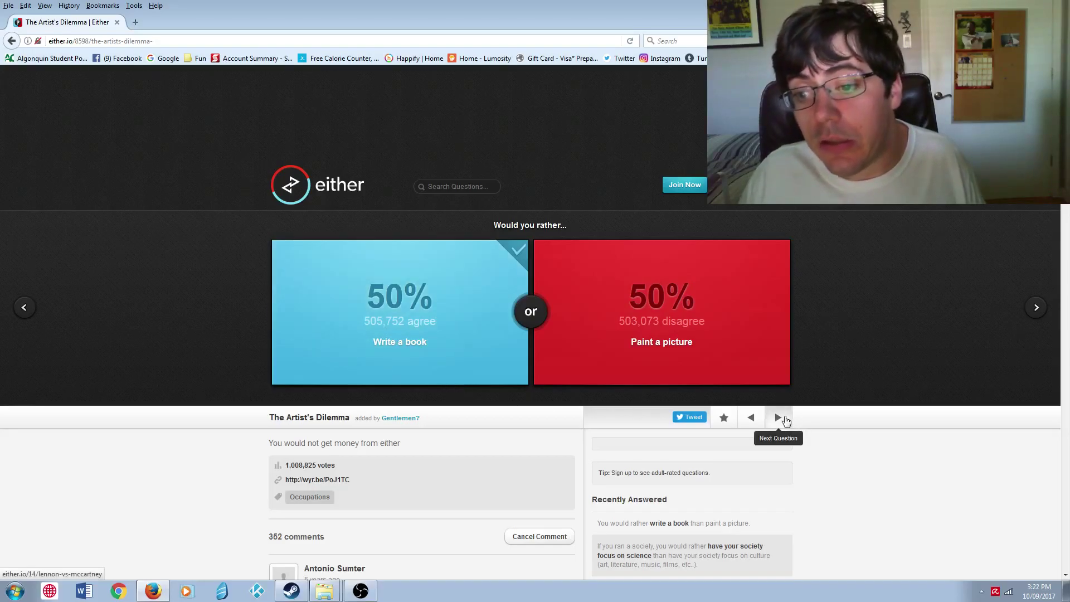
Advance to Hand Drawn Life and vote Live in a Disney cartoon (51% vs 49%).
{"action": "left_click", "coordinate": [779, 418]}
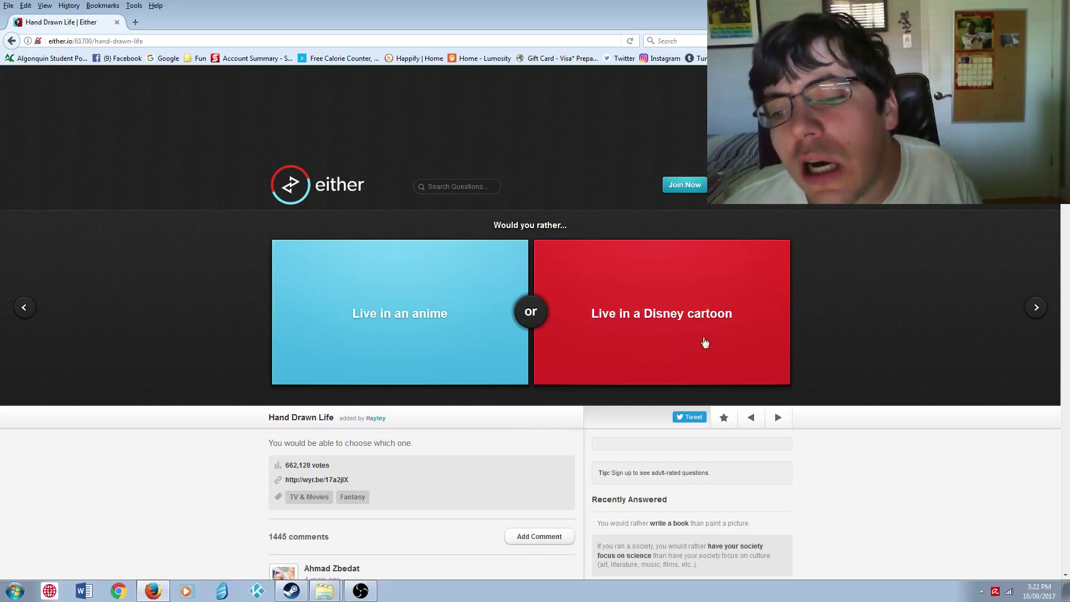
{"action": "left_click", "coordinate": [724, 314]}
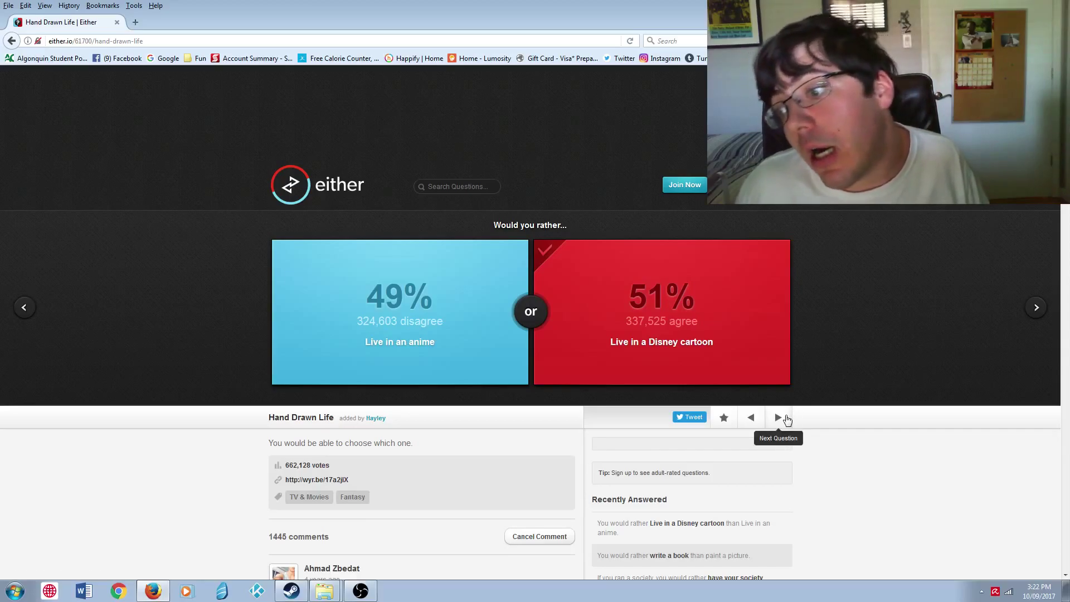
Advance to Battle a beast II and vote Fight a crocodile with a bow (38% vs 62%).
{"action": "left_click", "coordinate": [785, 418]}
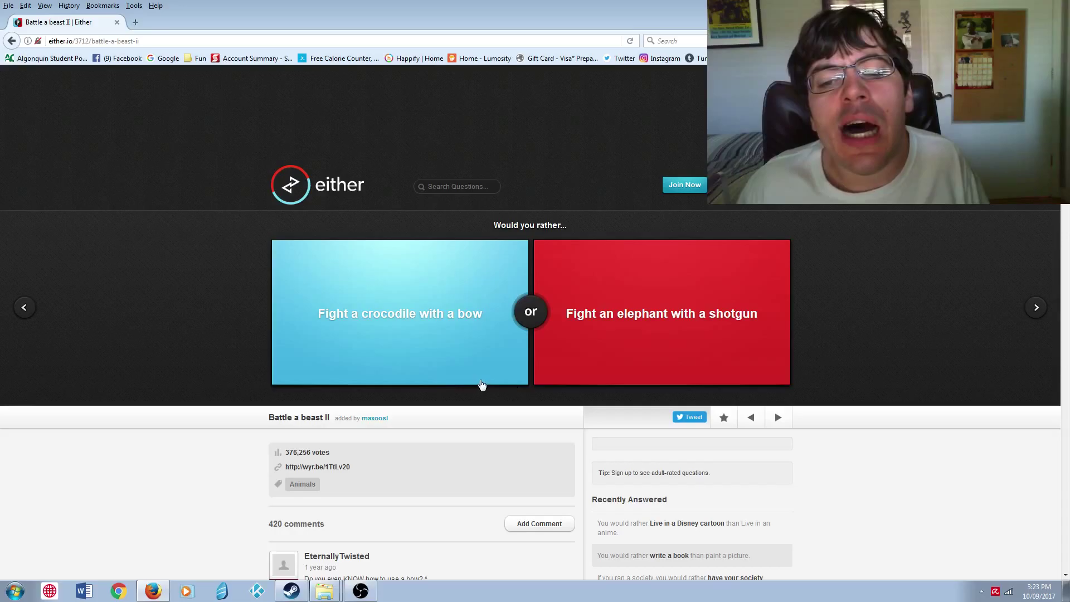
{"action": "left_click", "coordinate": [432, 365]}
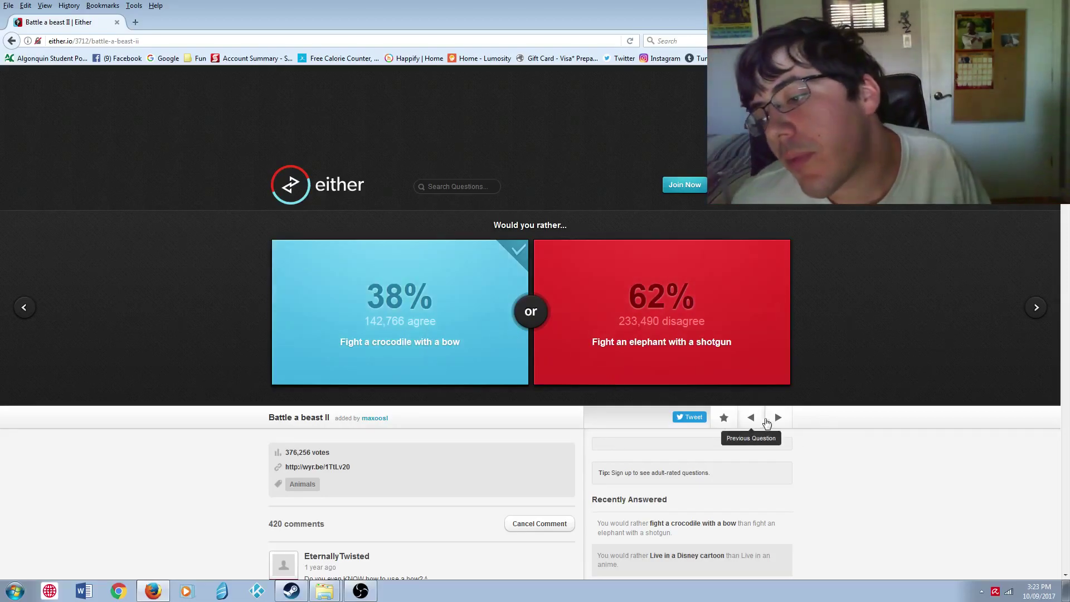
Advance to Risky Business and vote 100 million dollars with 5% death chance (56% vs 44%).
{"action": "left_click", "coordinate": [778, 419]}
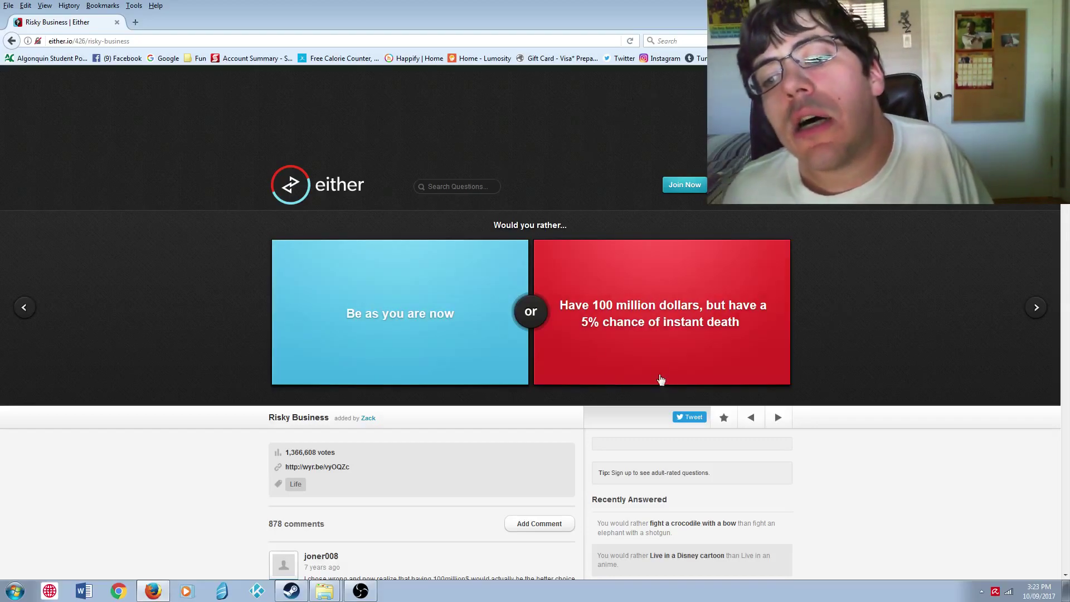
{"action": "left_click", "coordinate": [653, 343]}
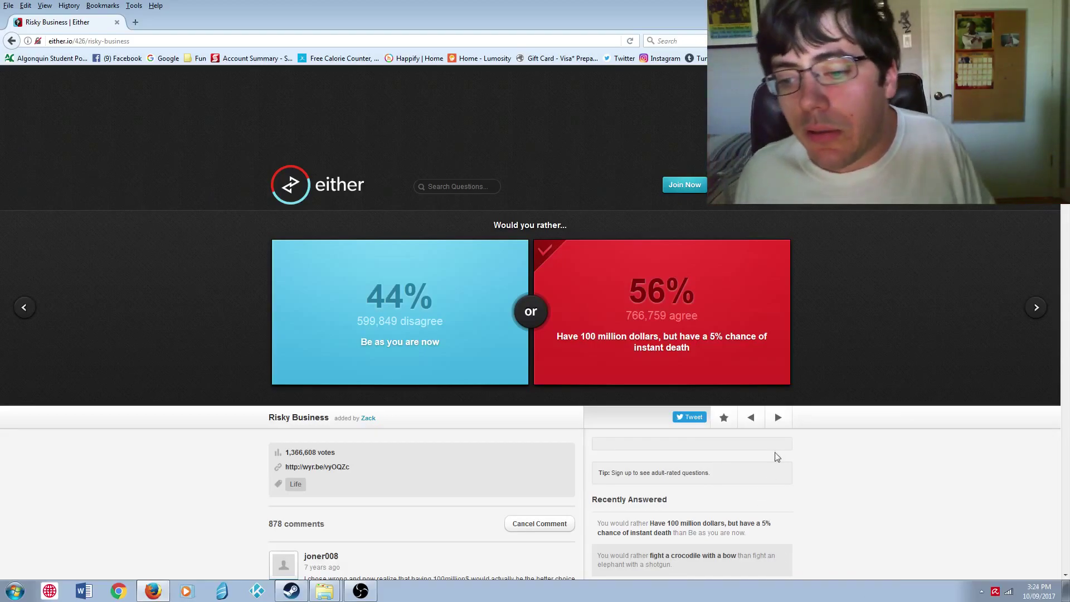
Advance to Severe Isolation and vote Be stuck on the moon (67% vs 33%).
{"action": "left_click", "coordinate": [778, 420]}
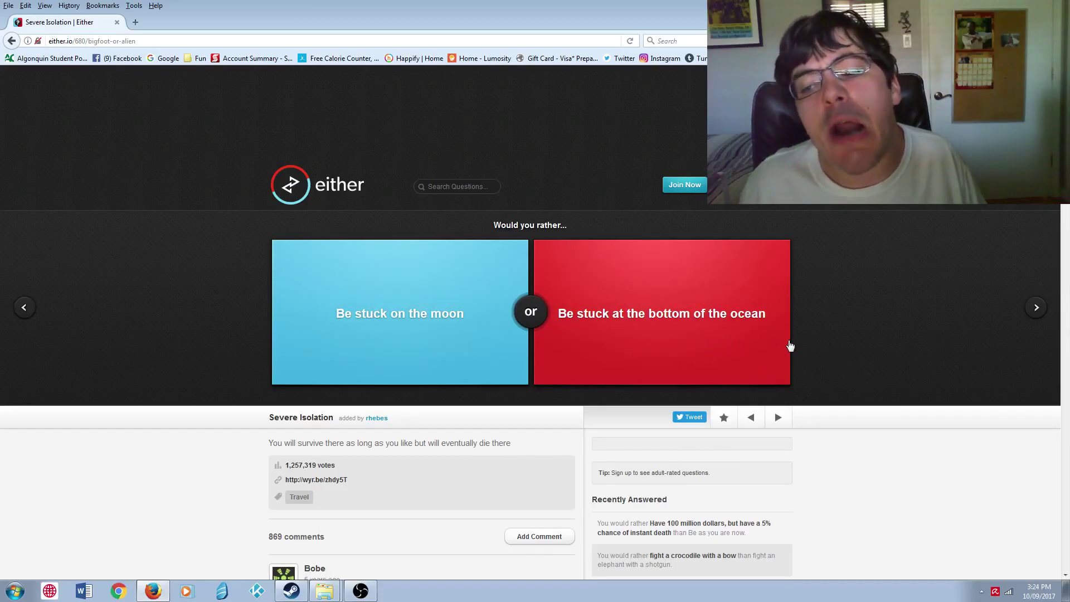
{"action": "left_click", "coordinate": [407, 334]}
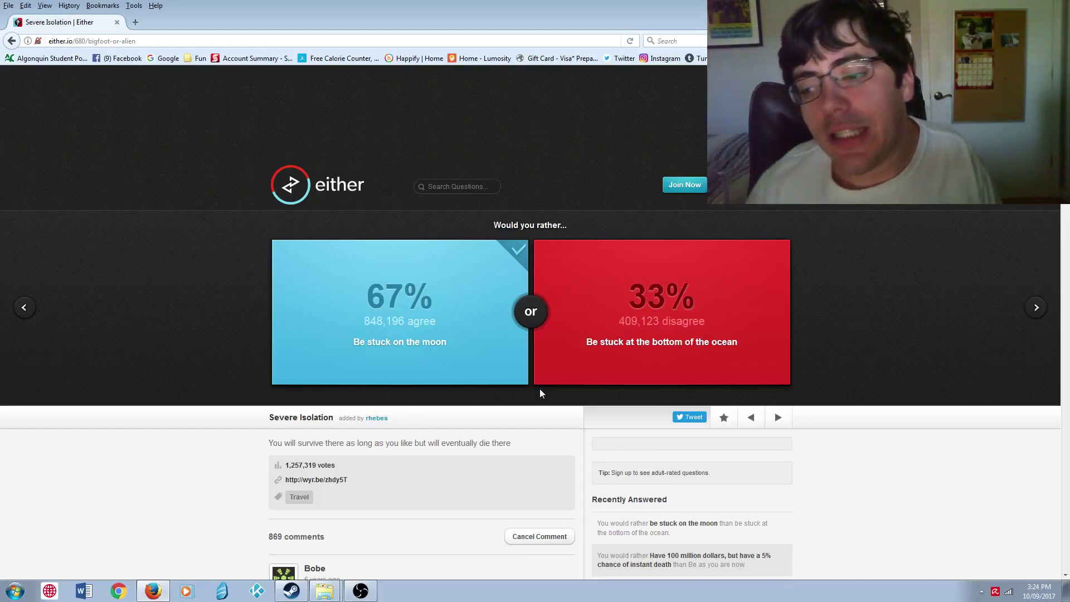
Advance to Social Cues and vote Audibly moan during each conversation (61% vs 39%).
{"action": "left_click", "coordinate": [779, 417]}
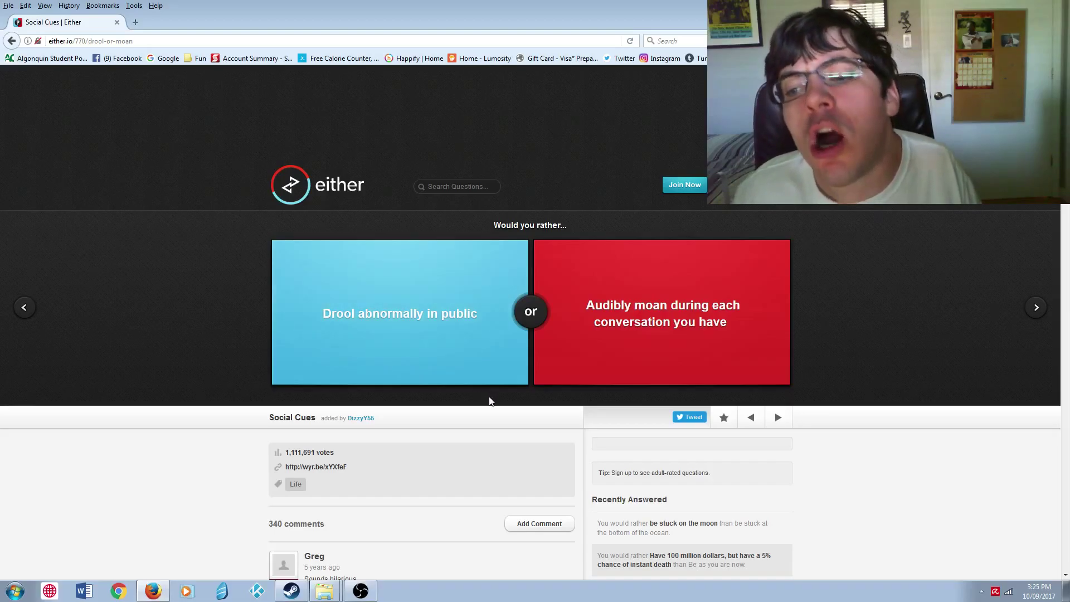
{"action": "left_click", "coordinate": [759, 348]}
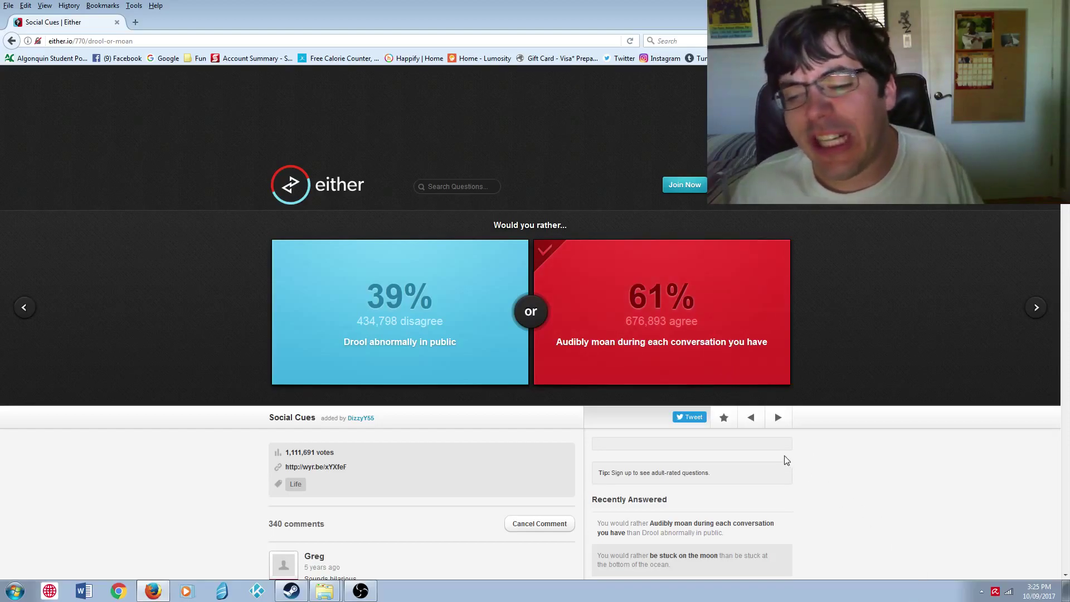
Advance to Parental Handicap and vote wheelchair but able to have children (36% vs 64%).
{"action": "left_click", "coordinate": [786, 421]}
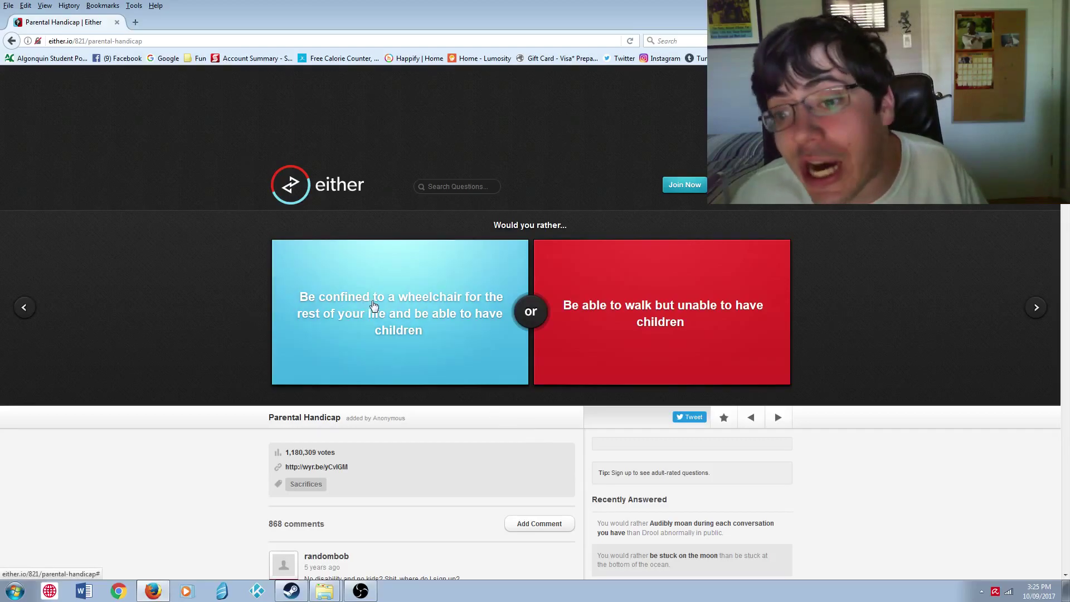
{"action": "left_click", "coordinate": [348, 339]}
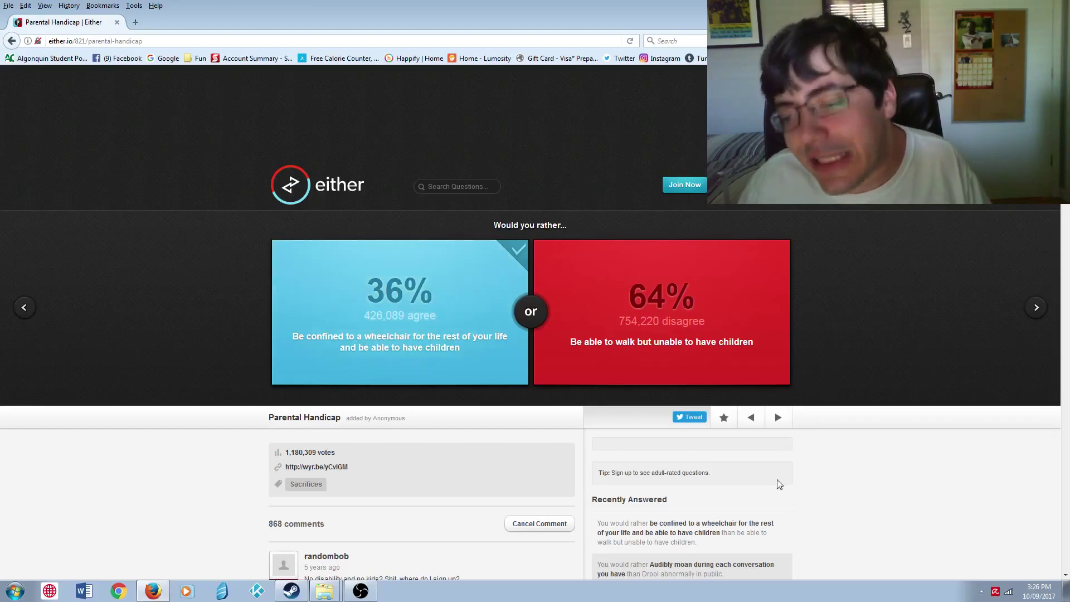
Load the pet question and vote 'Be a dog', showing 63% versus 37% for cat.
{"action": "left_click", "coordinate": [777, 417]}
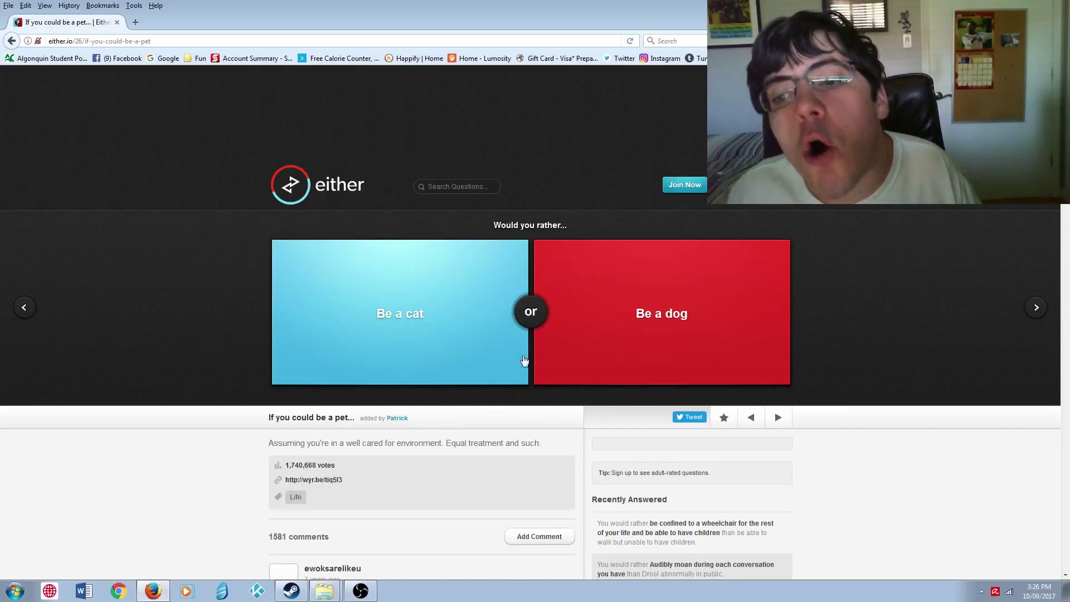
{"action": "left_click", "coordinate": [706, 327]}
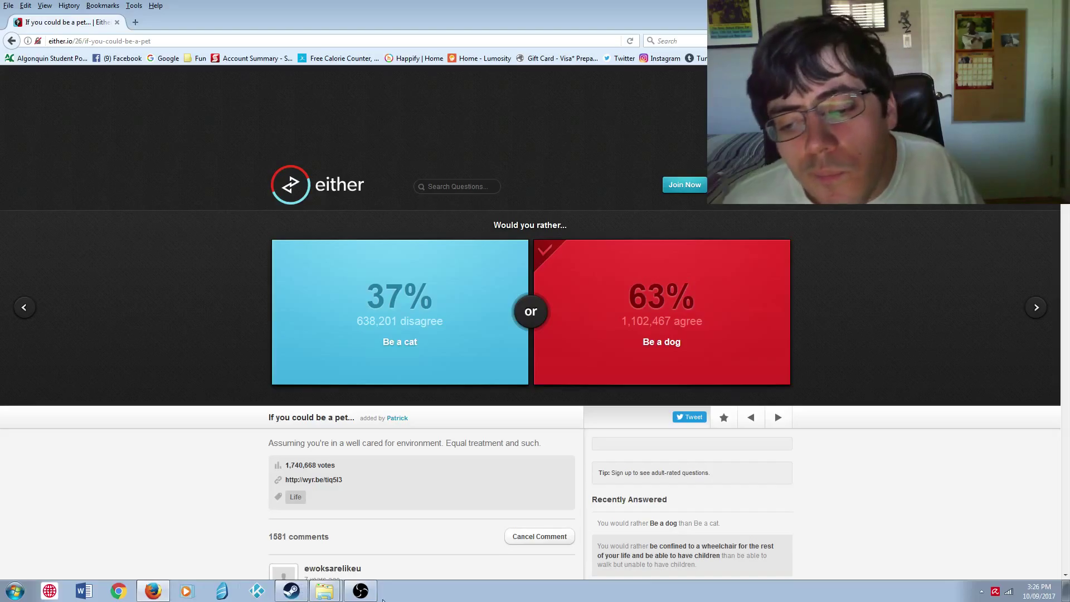
Restore the OBS window from the taskbar in front of the Either page.
{"action": "left_click", "coordinate": [360, 591]}
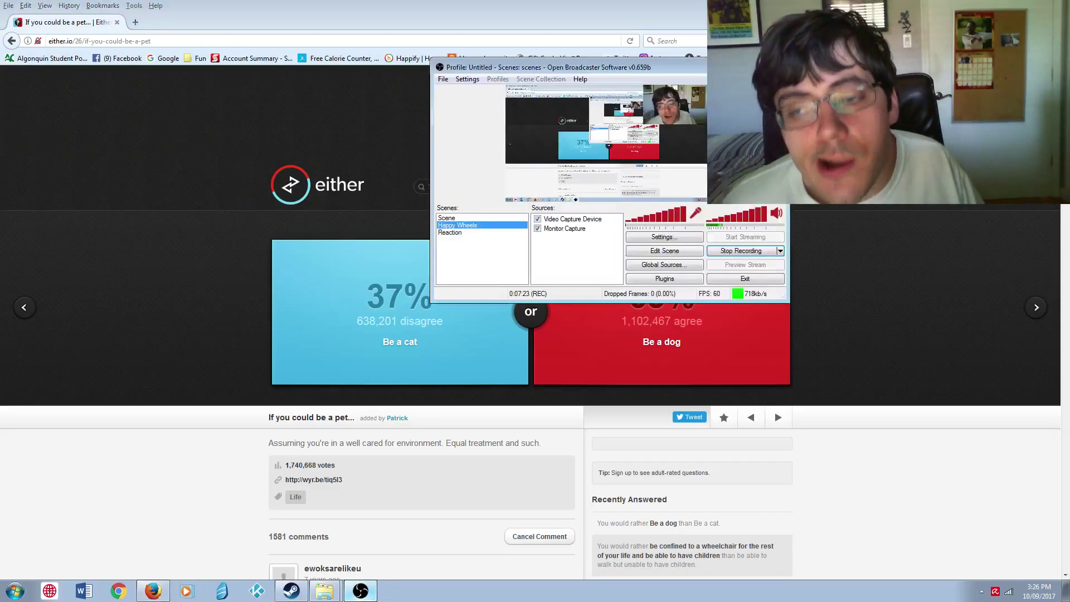